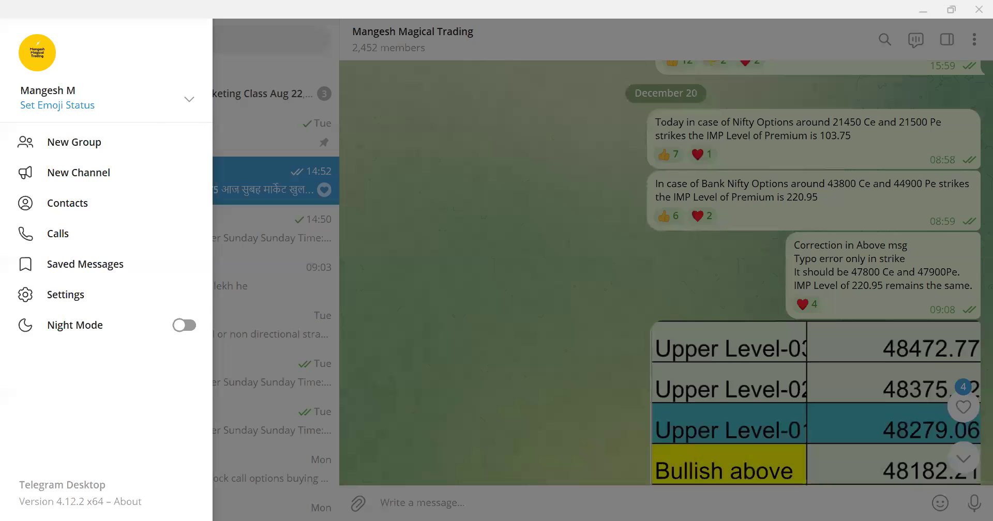
Switch from Telegram to the browser and show the Kite NIFTY BANK 5-minute chart.
key(alt+Tab)
click(78, 17)
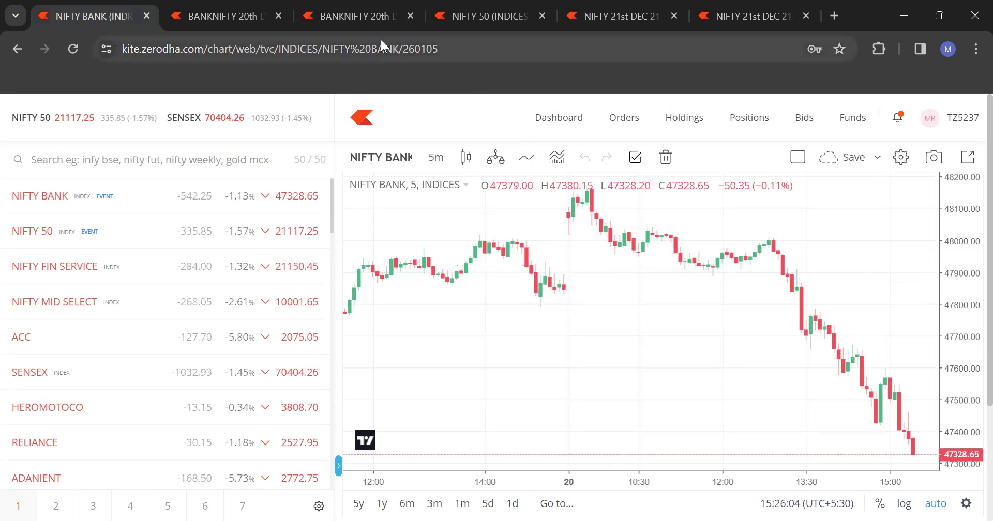
Show the BANKNIFTY 48100 CE and PE charts and open the upper chart's interval list.
click(355, 26)
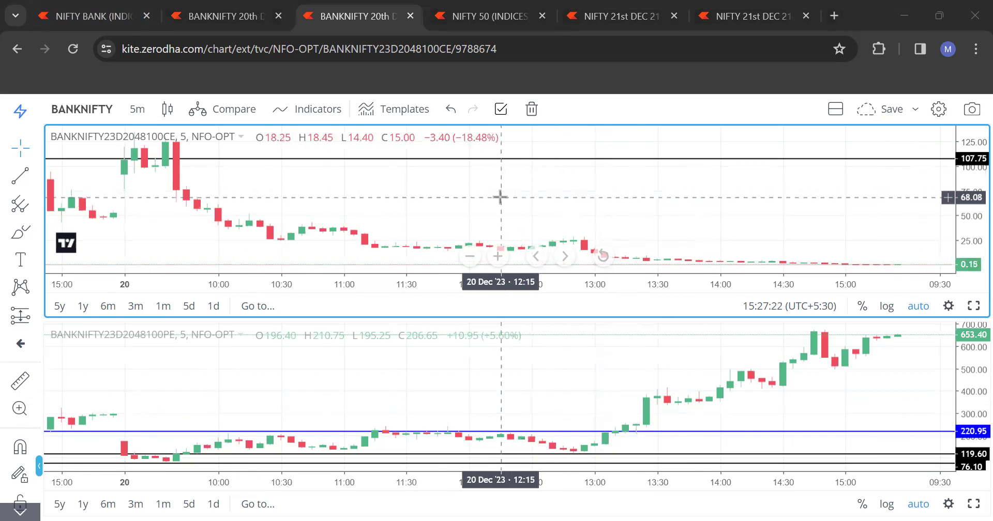
click(137, 110)
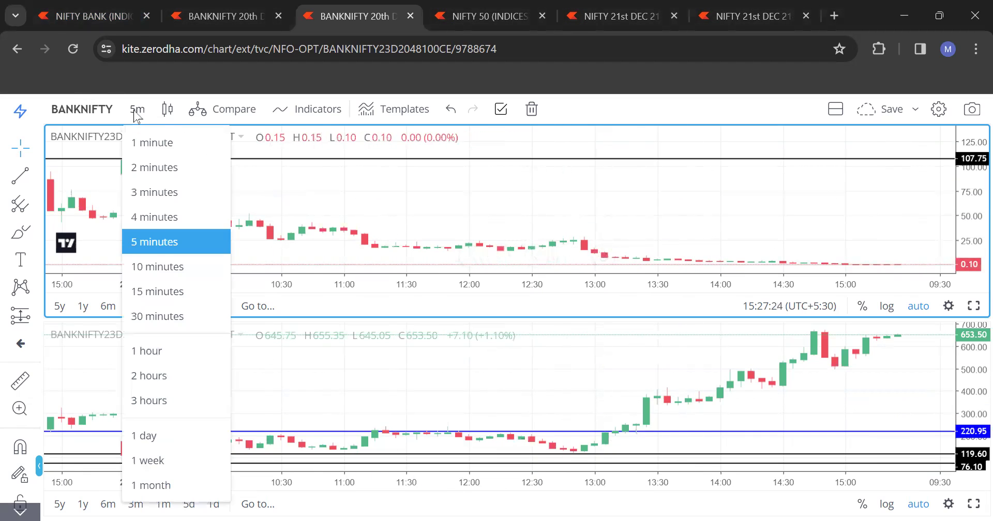
click(140, 351)
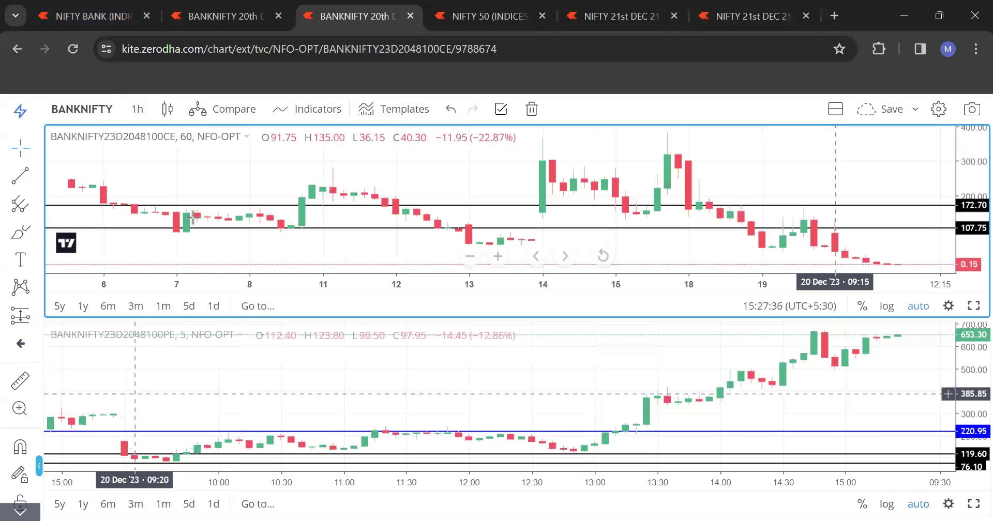
click(137, 109)
click(153, 243)
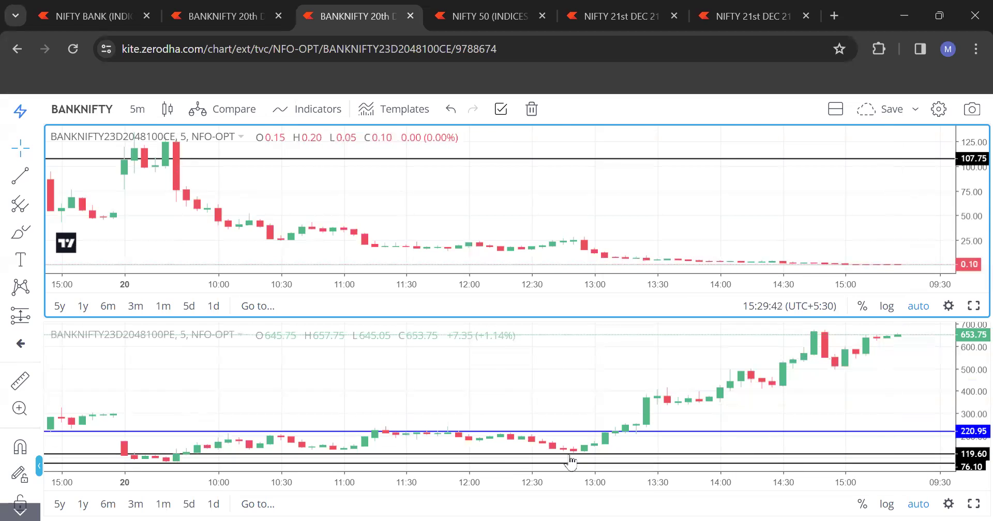
Recheck the 220.95 level message in Telegram, then open a new blank browser tab.
key(alt+Tab)
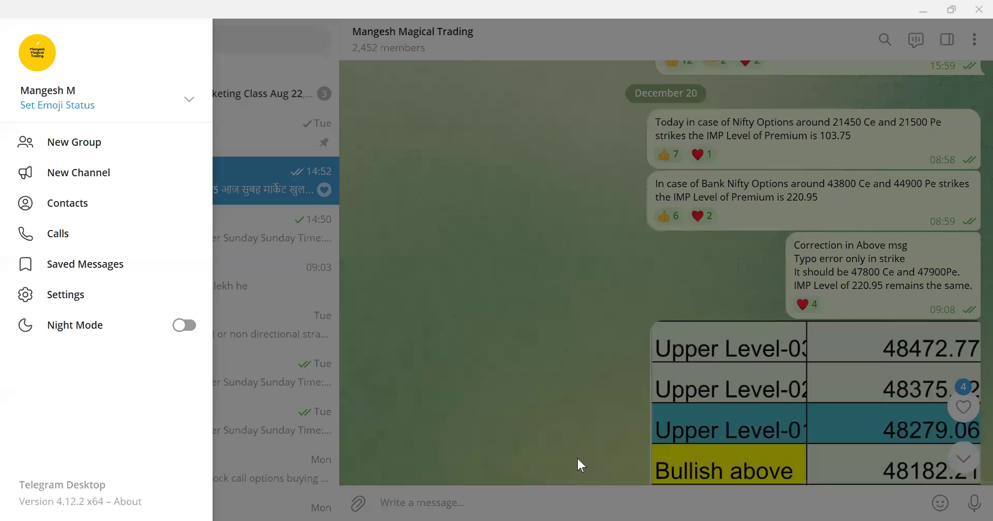
key(alt+Tab)
click(831, 17)
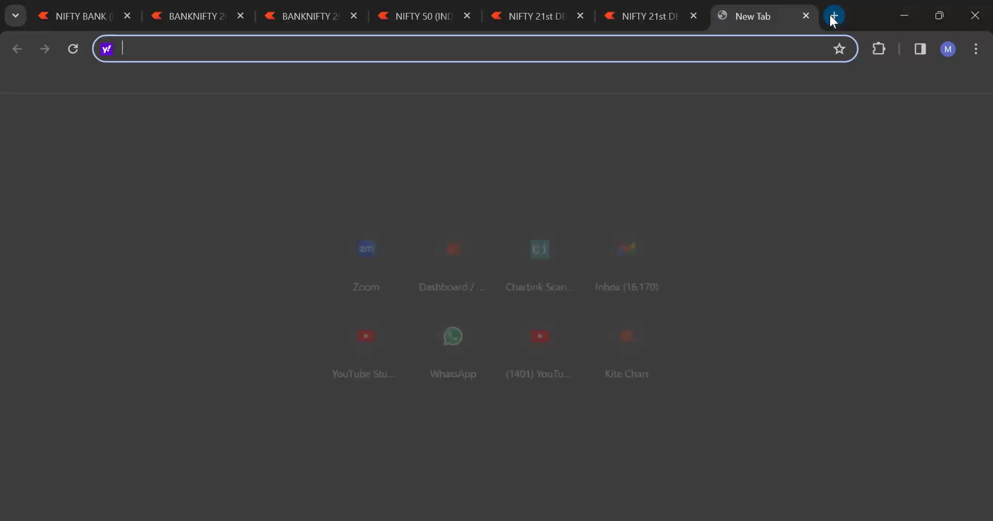
Open the Kite dashboard and bring up the 20th DEC 44900 PE chart from the watchlist search.
click(447, 266)
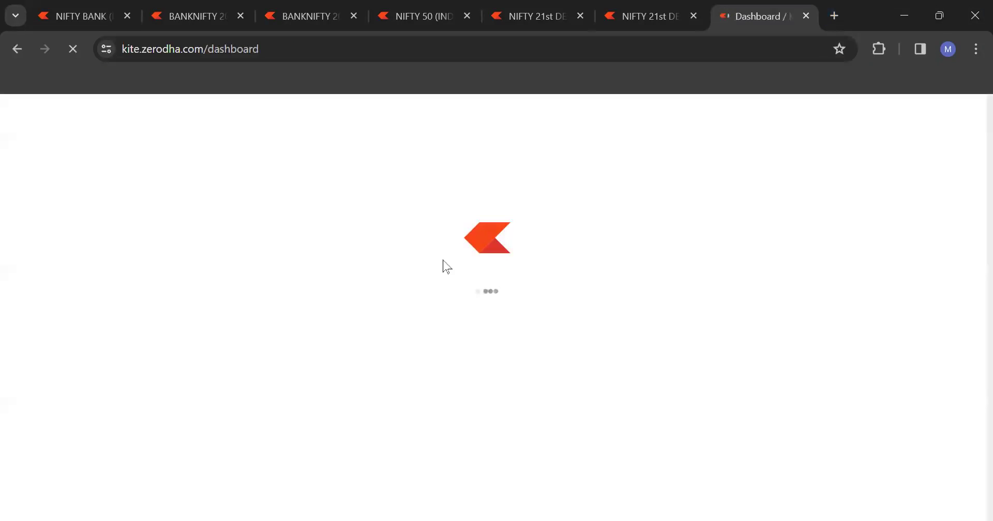
click(103, 159)
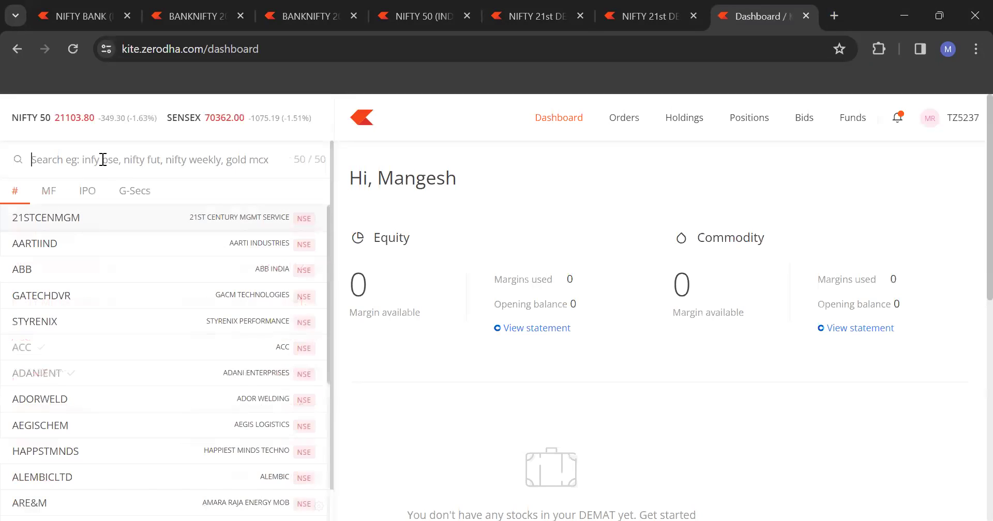
text(44900)
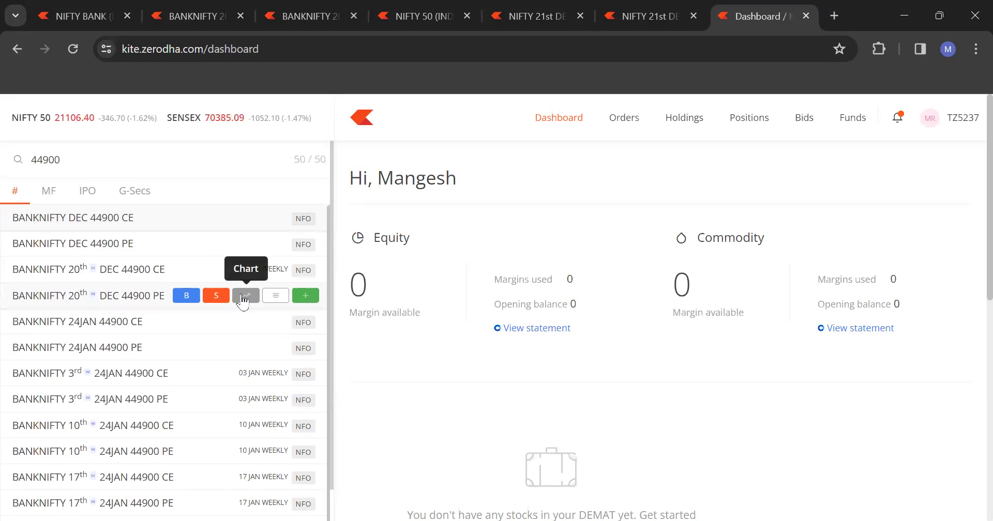
click(245, 296)
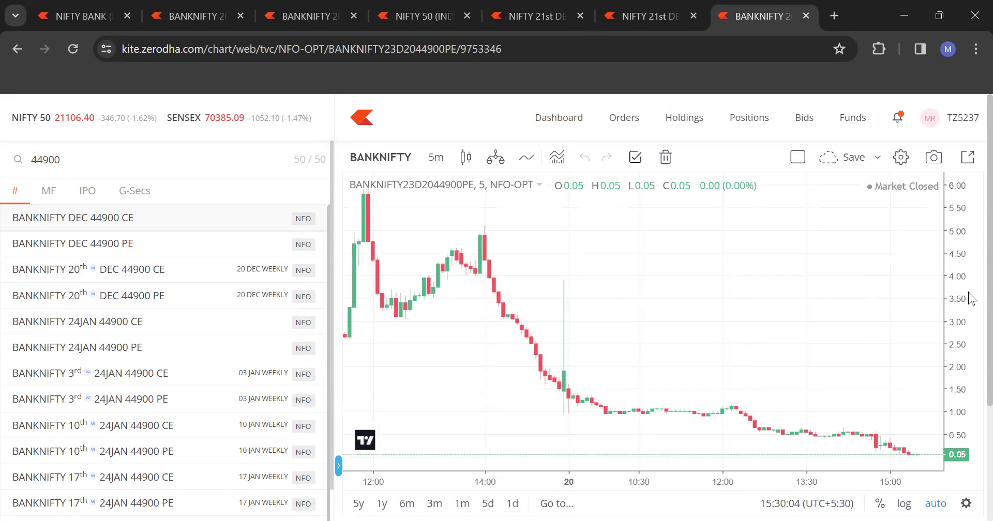
scroll(971, 305, down, 1)
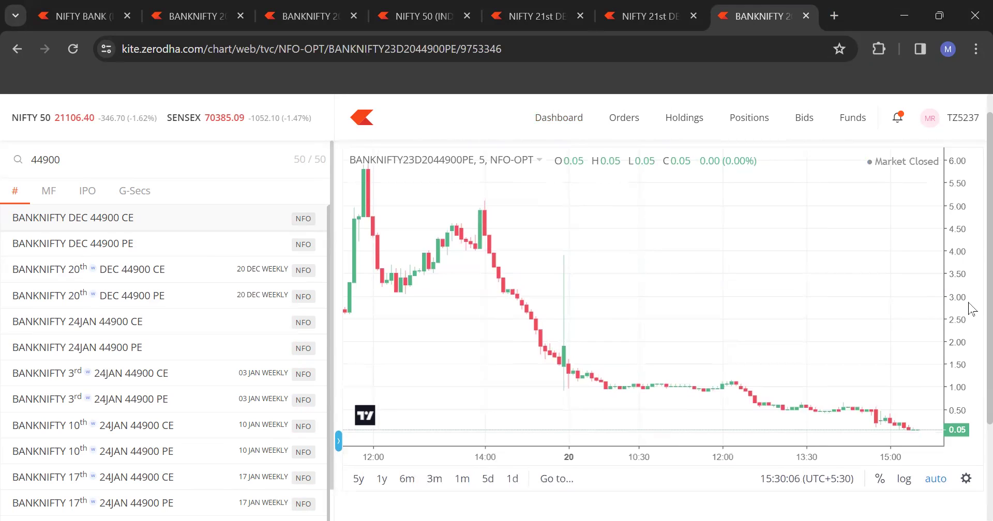
scroll(972, 305, up, 1)
Replace the search with 47900 and open the BANKNIFTY 20th DEC 47900 PE chart.
double_click(80, 153)
key(BackSpace)
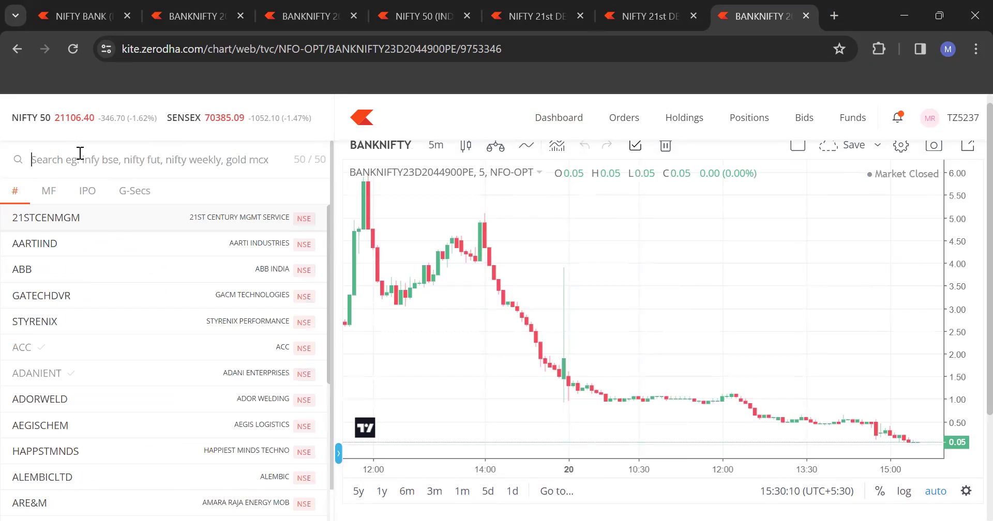
text(47900)
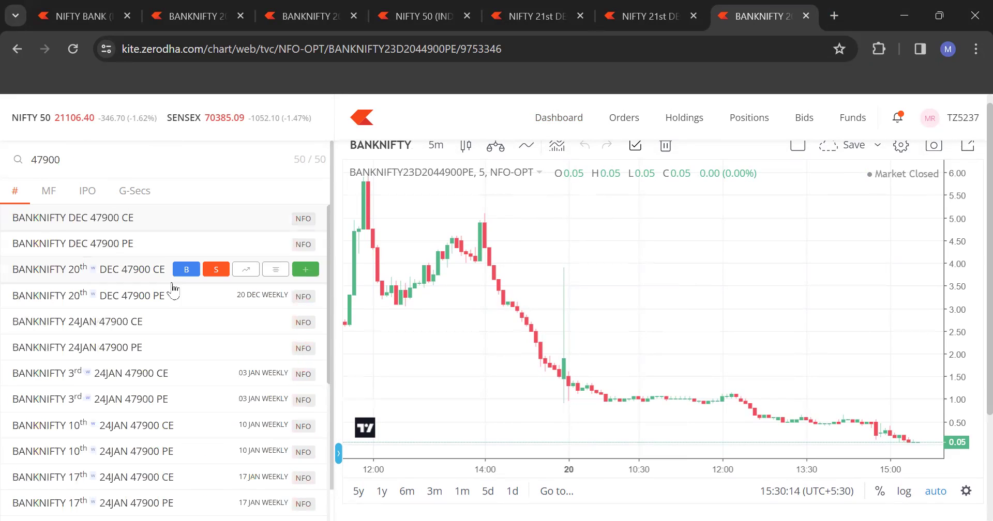
click(245, 296)
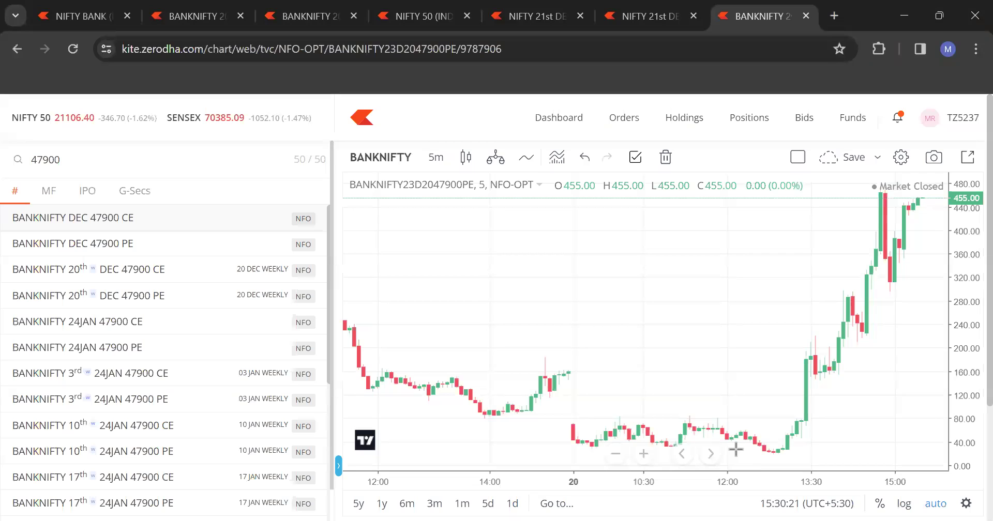
key(alt+Tab)
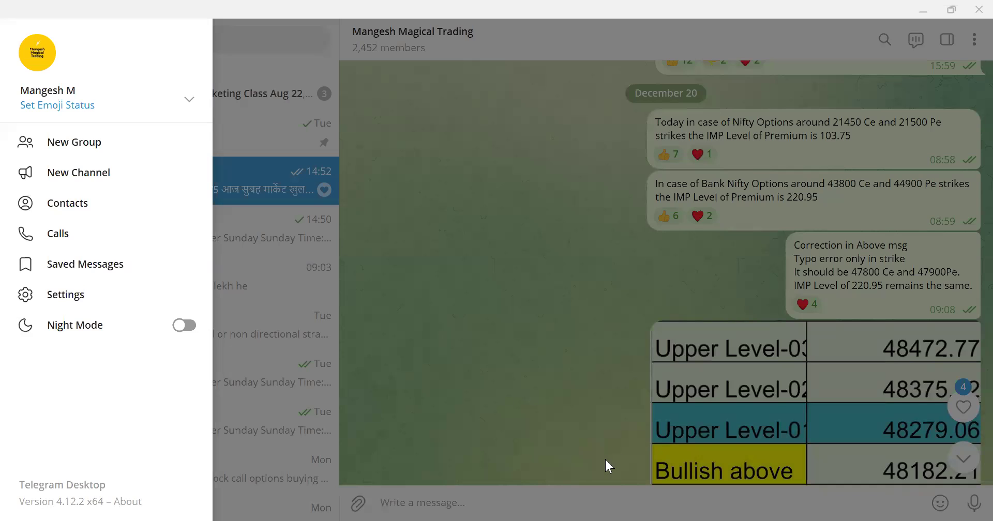
key(alt+Tab)
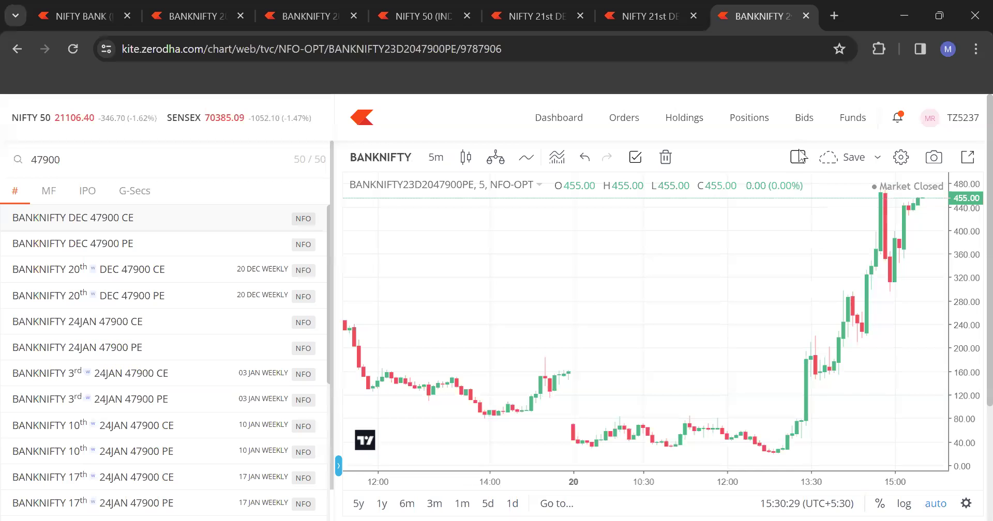
click(799, 157)
Pop the 47900 PE chart out into its own tab and draw a horizontal line (Alt+H).
click(722, 271)
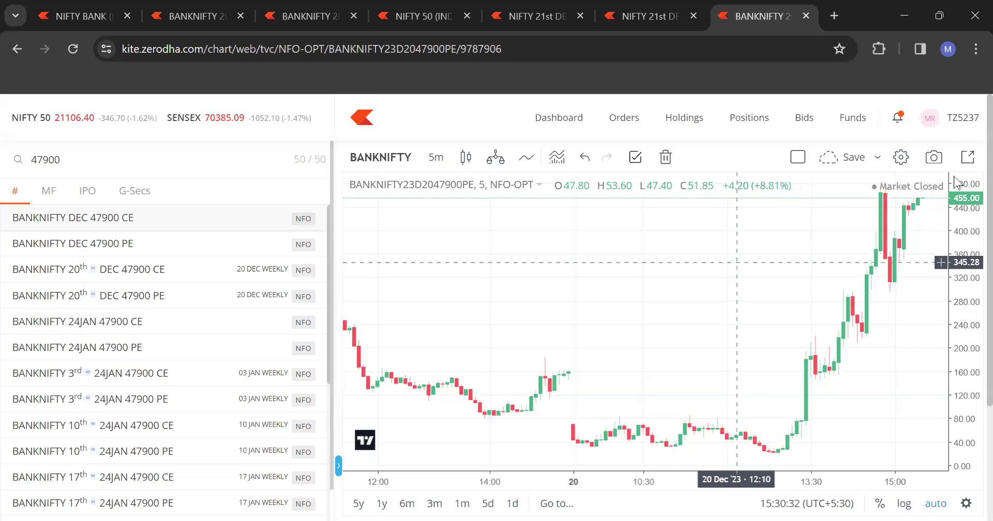
click(964, 165)
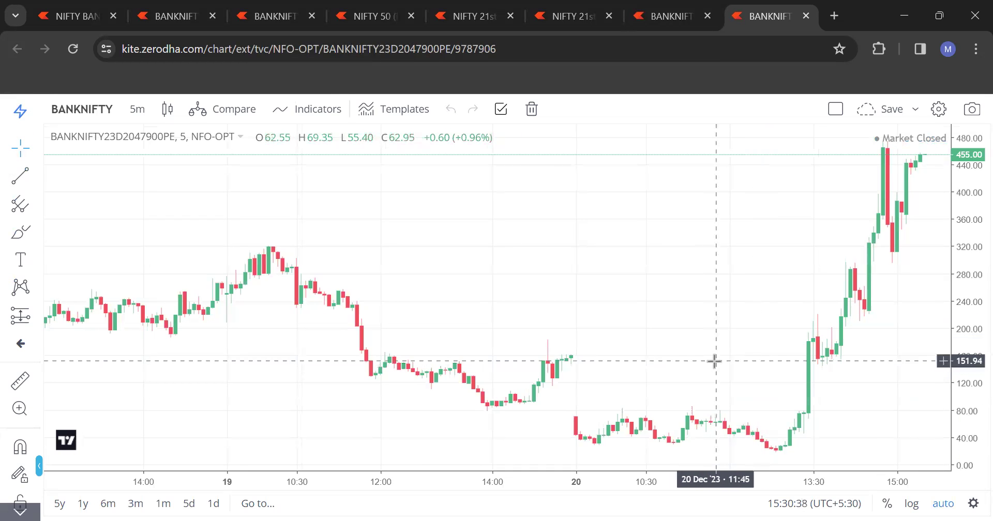
key(alt+h)
Make the horizontal line thicker and black at price 220.95, then return to the NIFTY 50 chart.
click(697, 315)
double_click(696, 315)
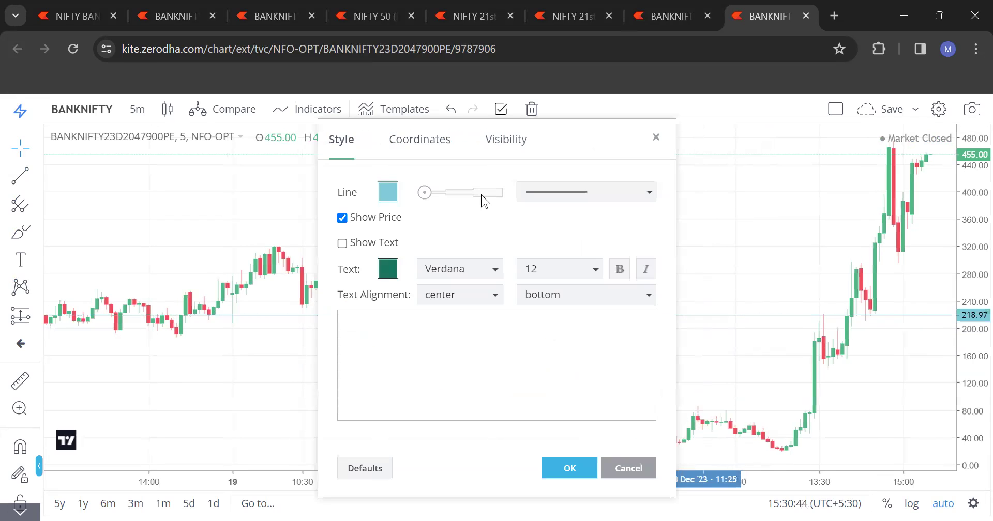
click(450, 192)
click(384, 196)
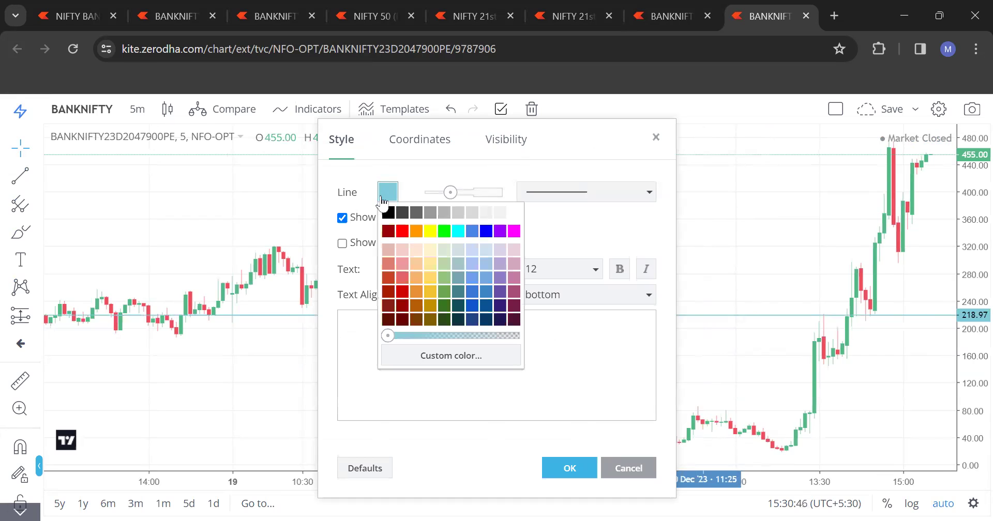
click(388, 212)
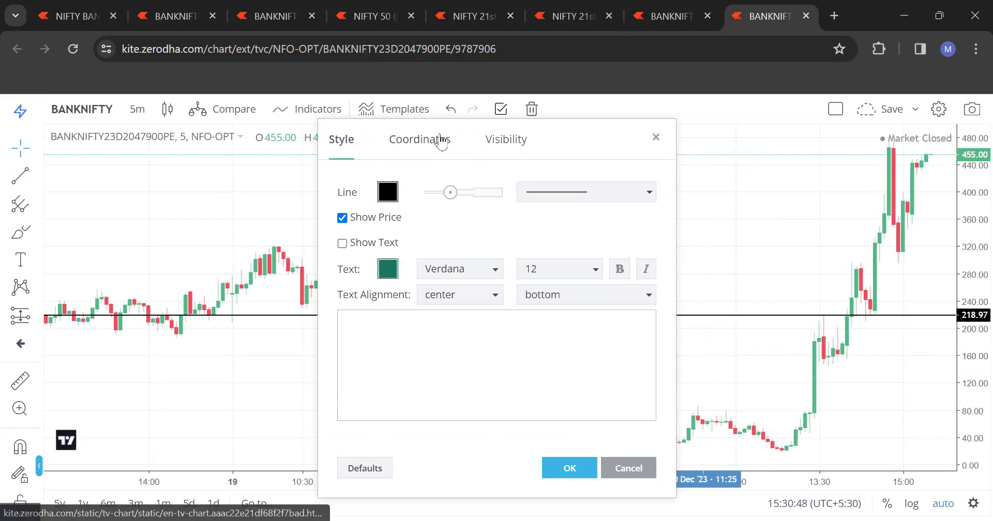
click(441, 142)
click(424, 186)
key(BackSpace)
key(BackSpace)
key(BackSpace)
key(BackSpace)
key(BackSpace)
text(20.95)
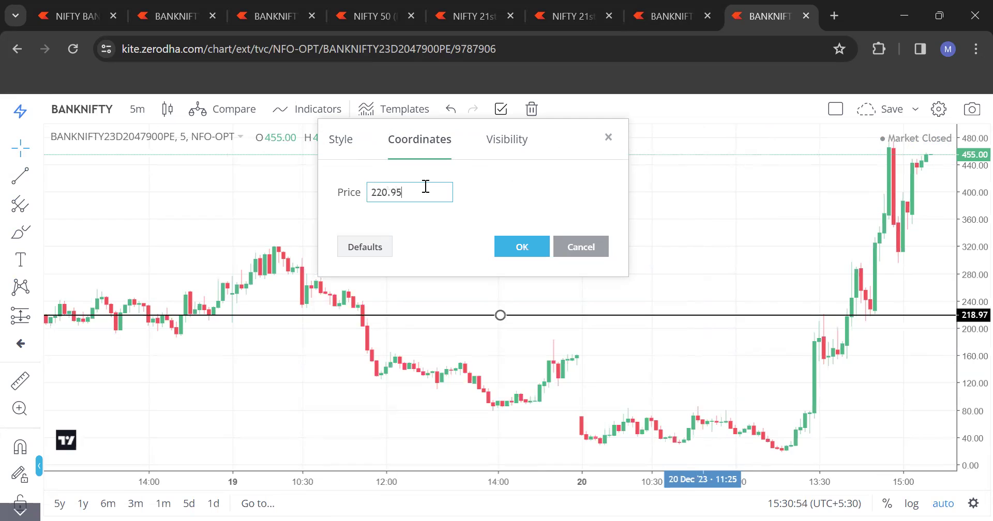
click(523, 250)
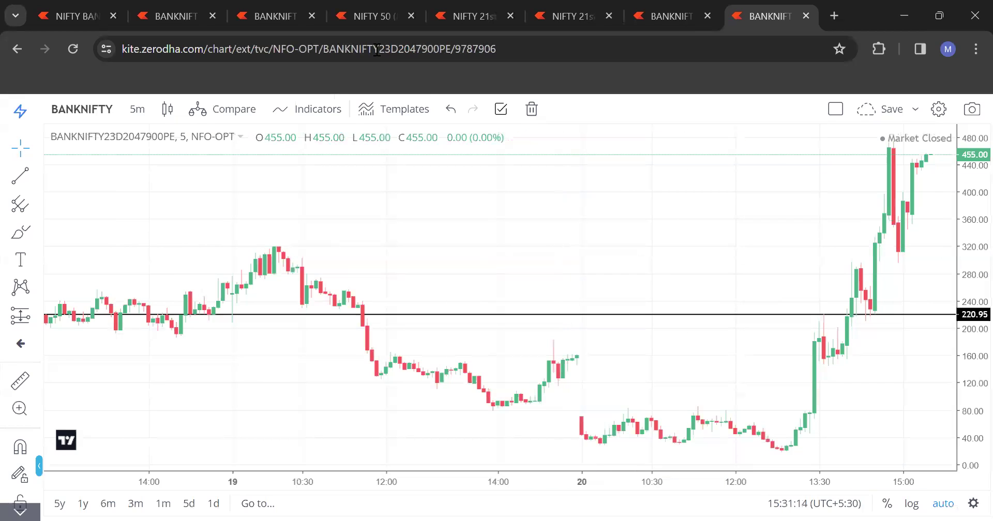
click(361, 17)
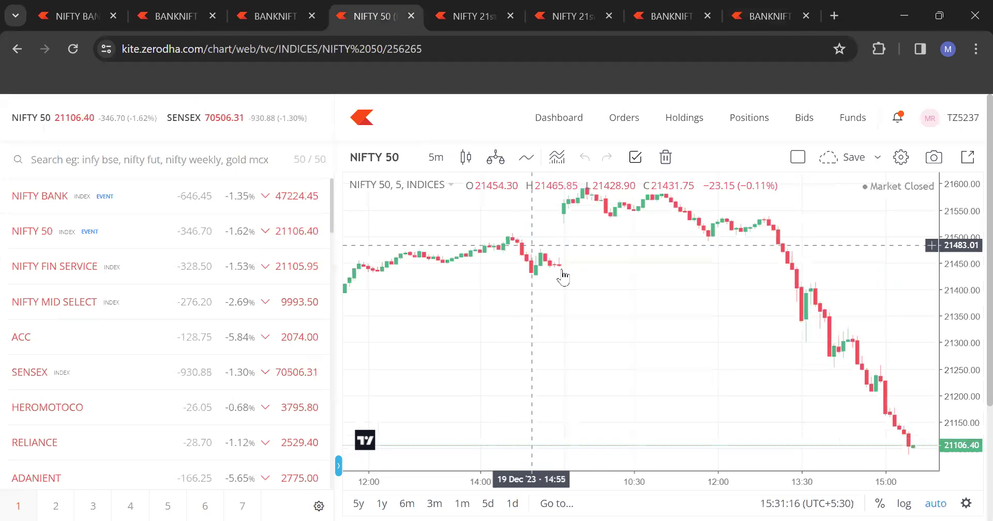